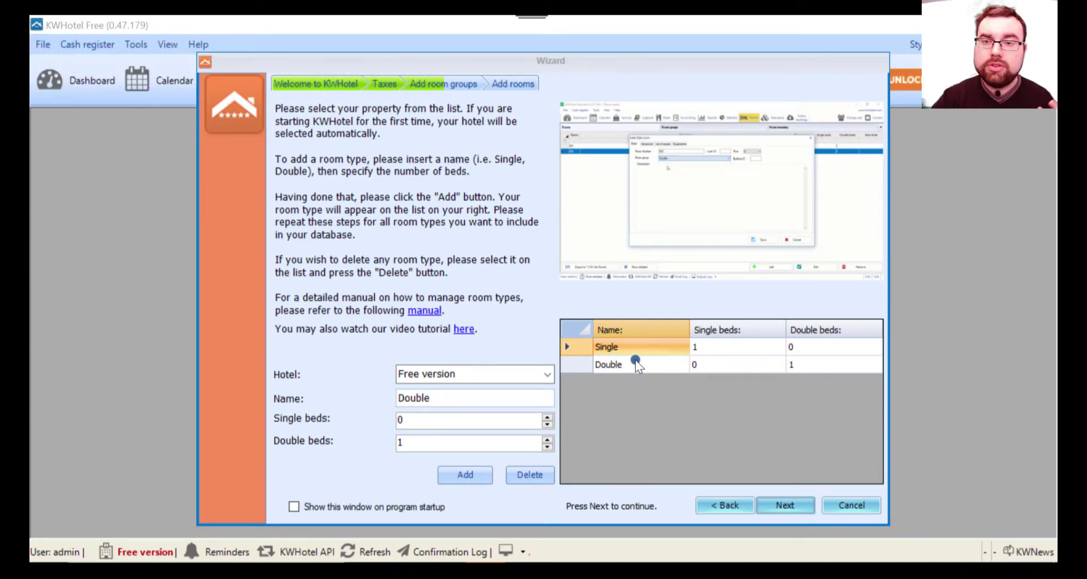
Delete the existing Single and Double room groups, leaving the room group list empty
{"action": "left_click", "coordinate": [640, 349]}
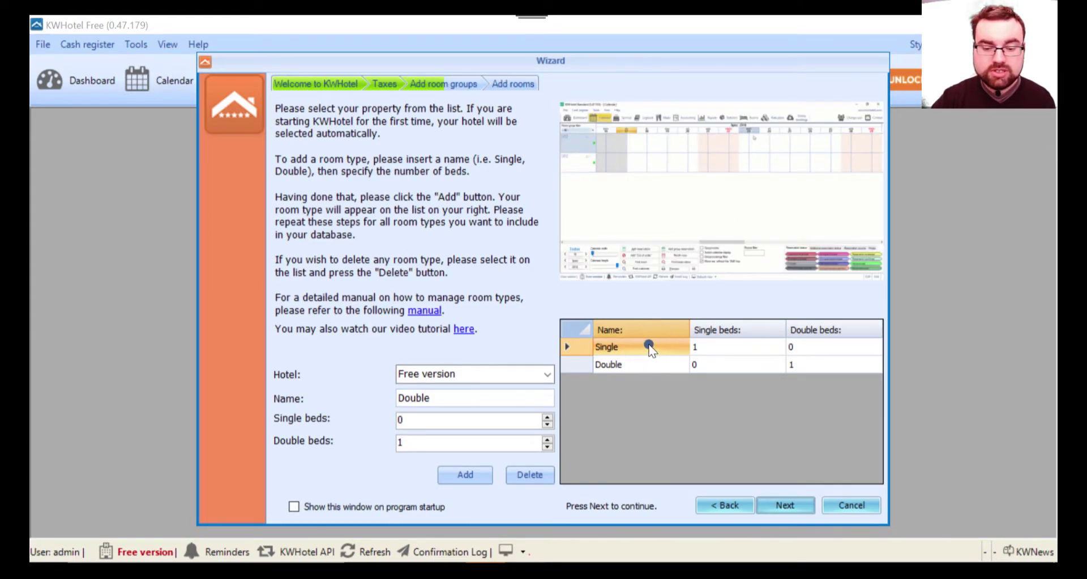
{"action": "left_click", "coordinate": [532, 474]}
{"action": "left_click", "coordinate": [651, 348]}
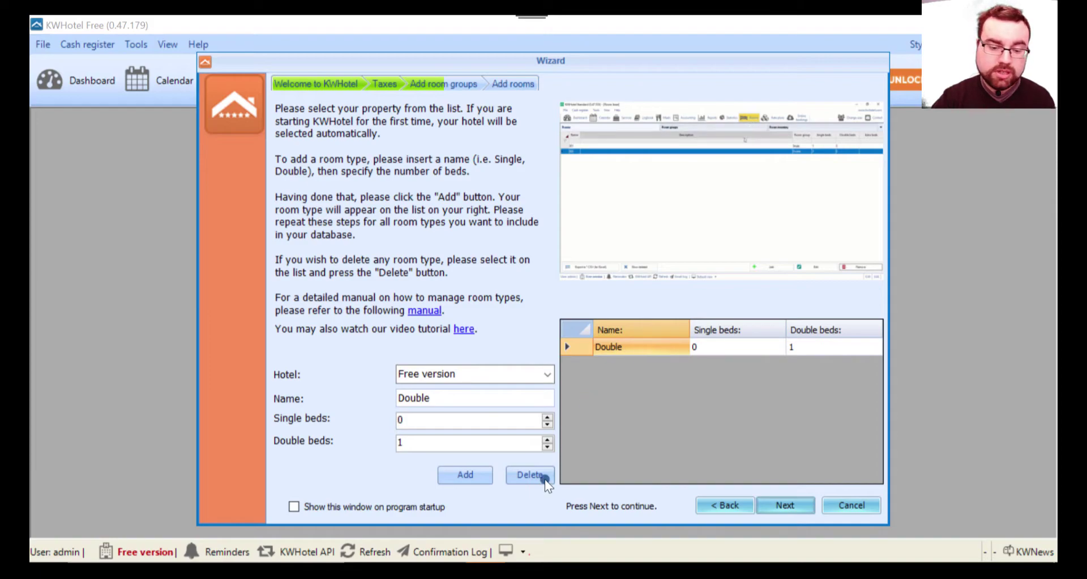
{"action": "left_click", "coordinate": [524, 475]}
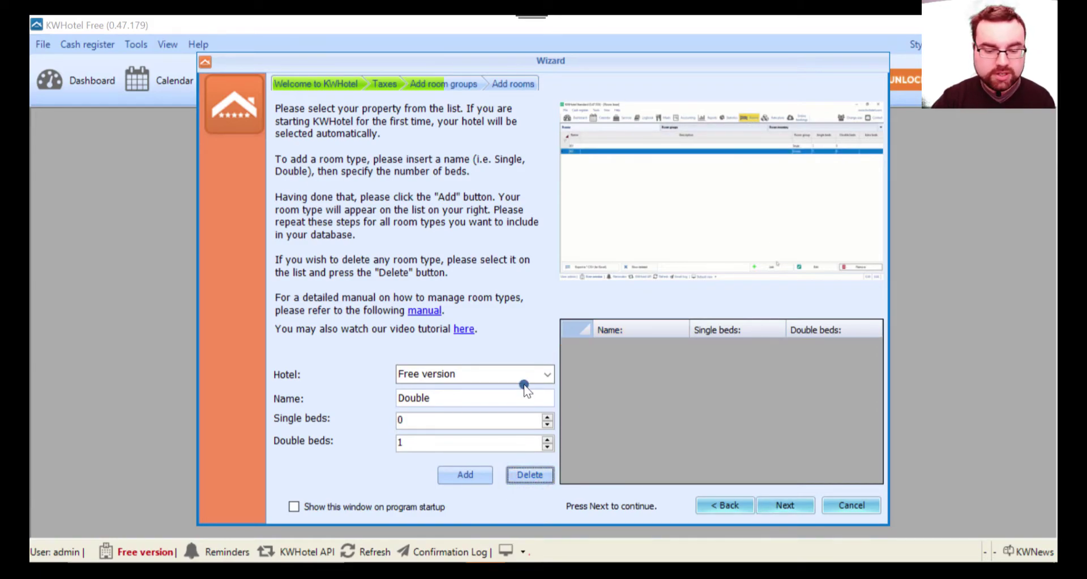
{"action": "left_click", "coordinate": [430, 390]}
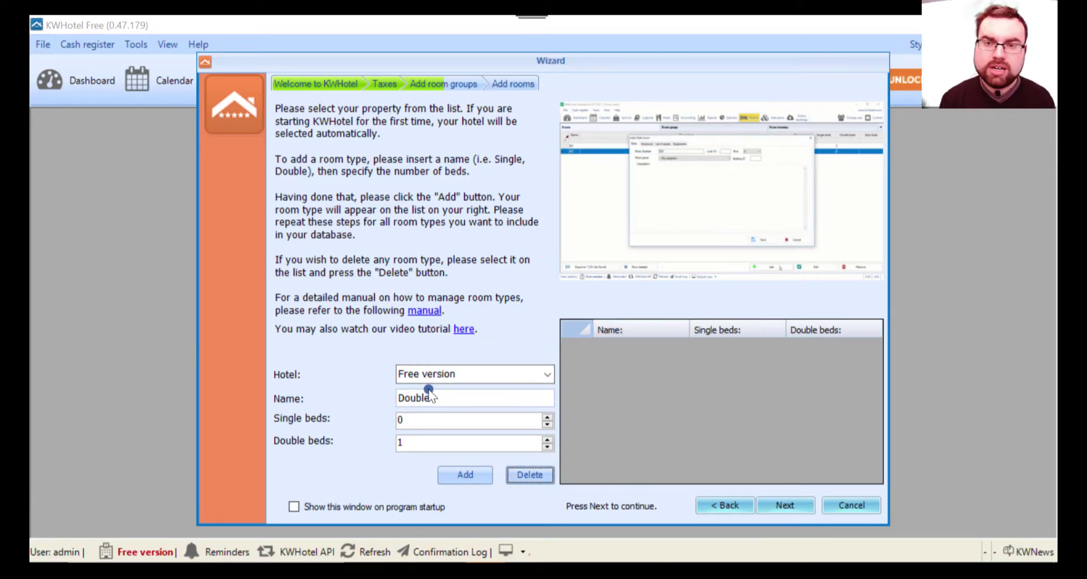
{"action": "left_click", "coordinate": [439, 367]}
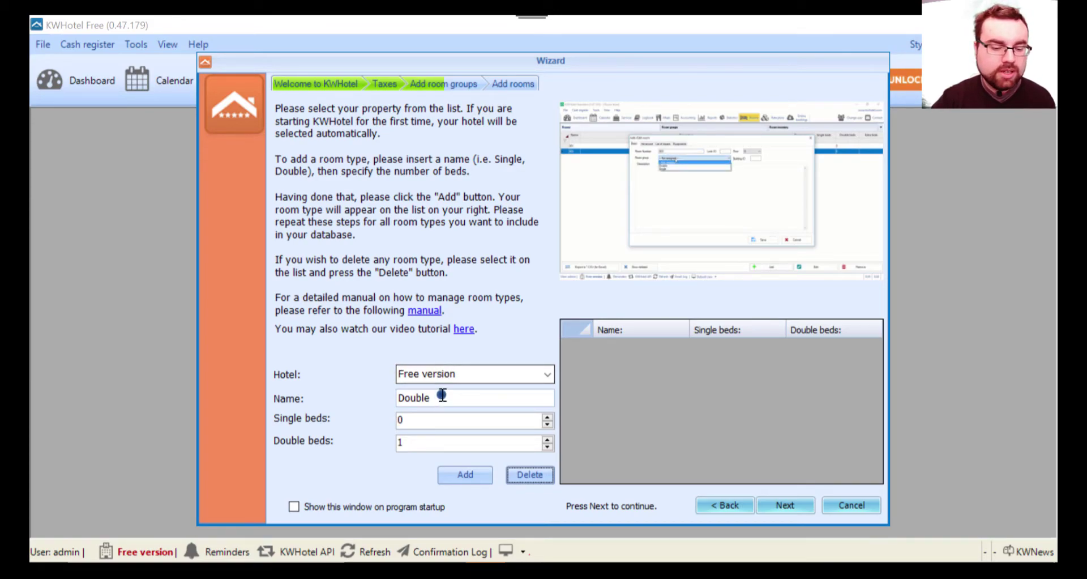
Add a room group named 'Single' with 1 single bed and 0 double beds
{"action": "left_click_drag", "start_coordinate": [443, 394], "coordinate": [392, 391]}
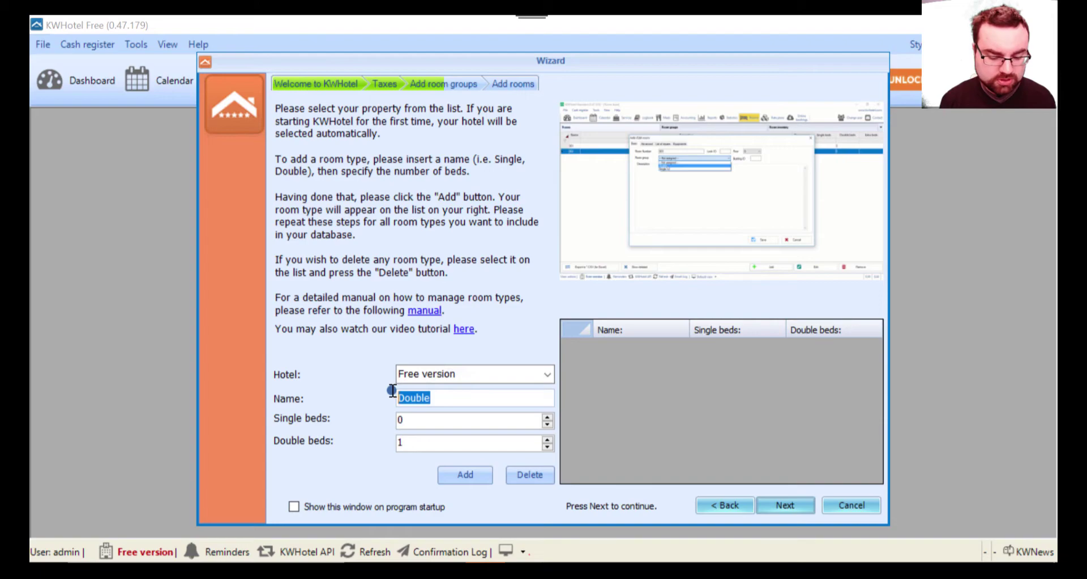
{"action": "type", "text": "Sing"}
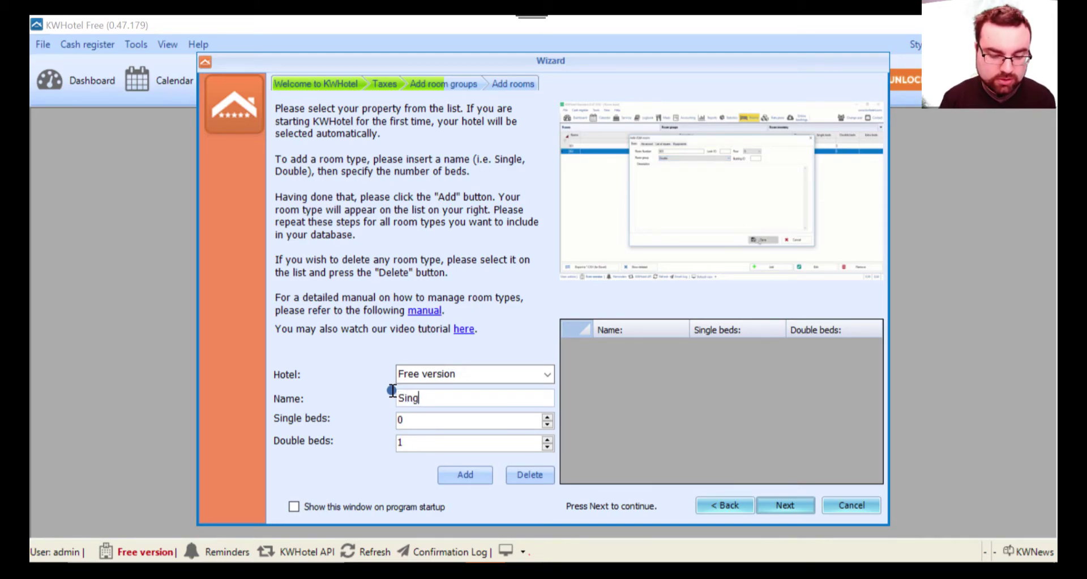
{"action": "type", "text": "le"}
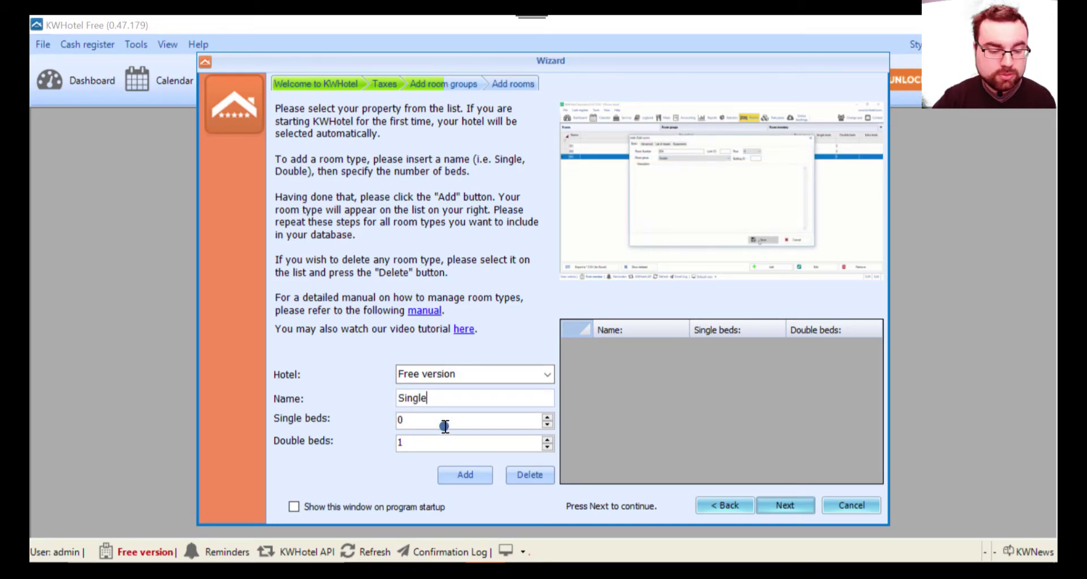
{"action": "left_click_drag", "start_coordinate": [443, 422], "coordinate": [395, 418]}
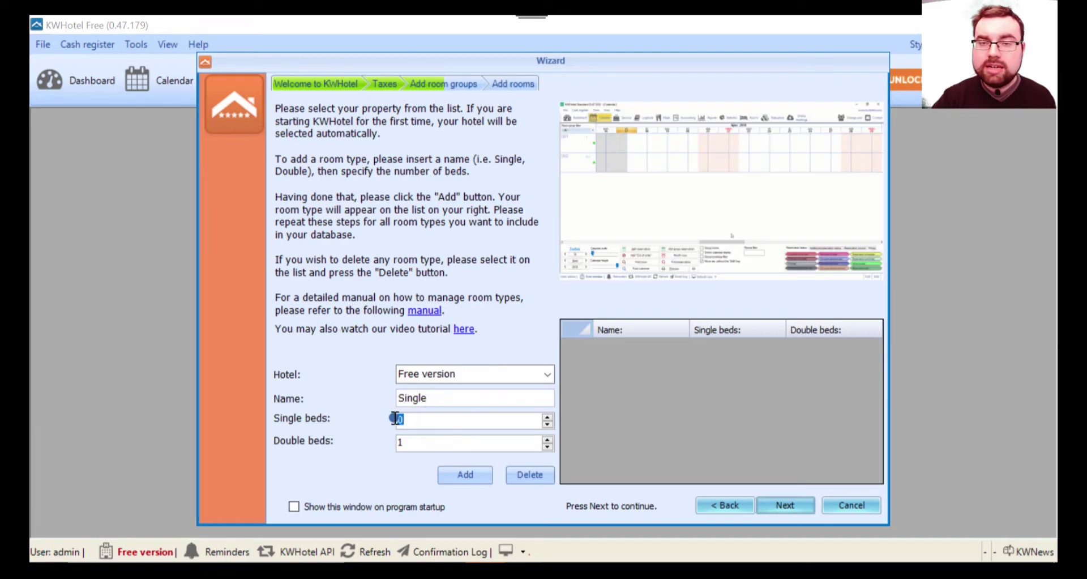
{"action": "type", "text": "1"}
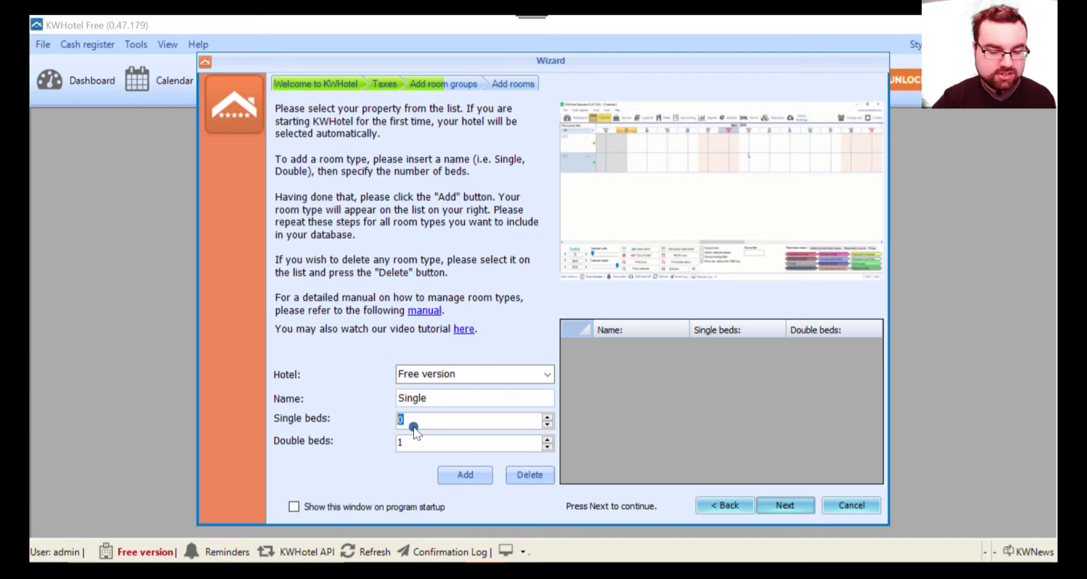
{"action": "left_click_drag", "start_coordinate": [415, 441], "coordinate": [390, 437]}
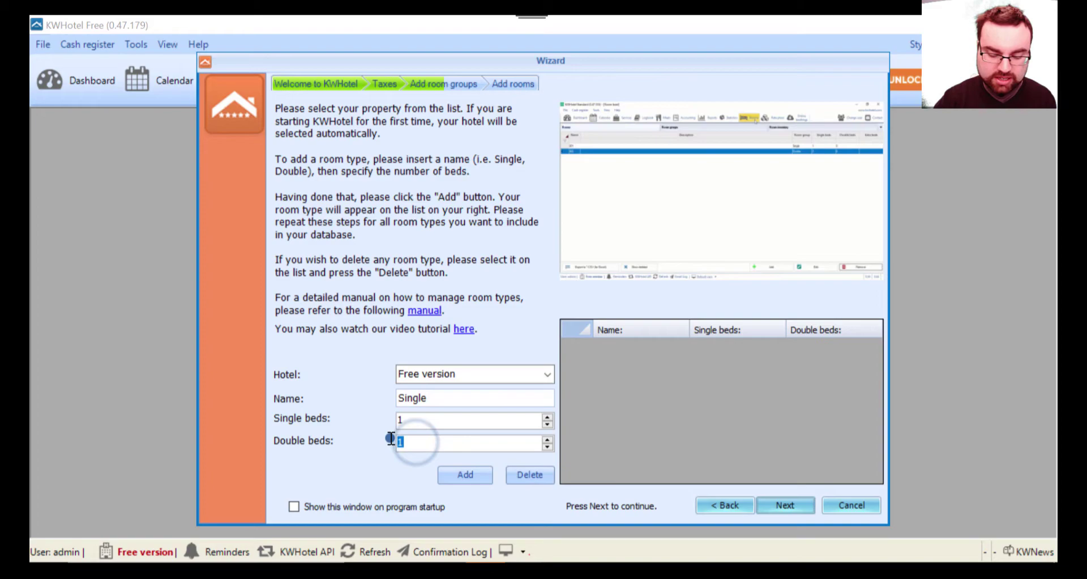
{"action": "type", "text": "0"}
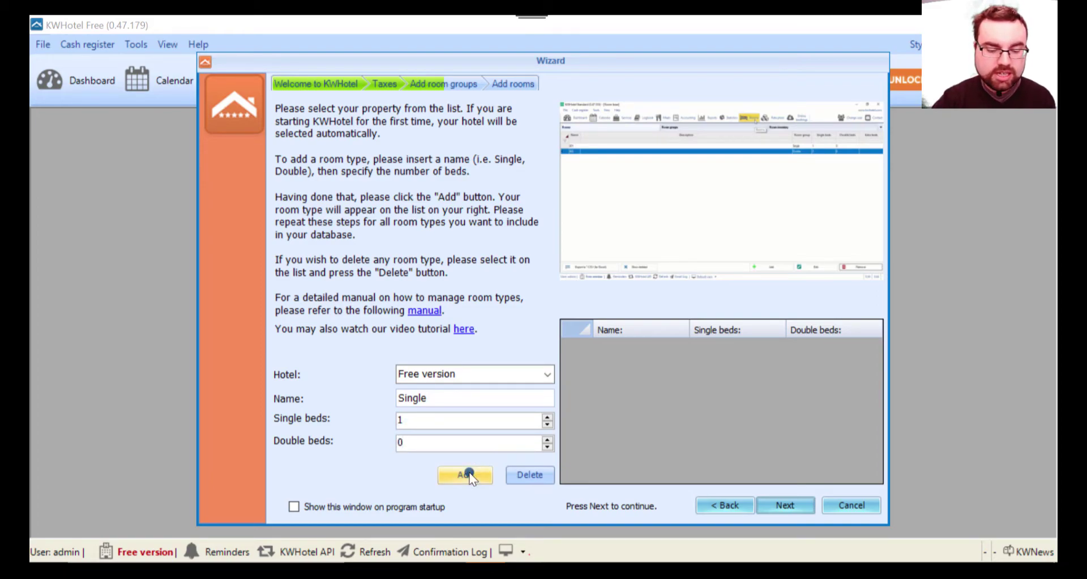
{"action": "left_click", "coordinate": [469, 476]}
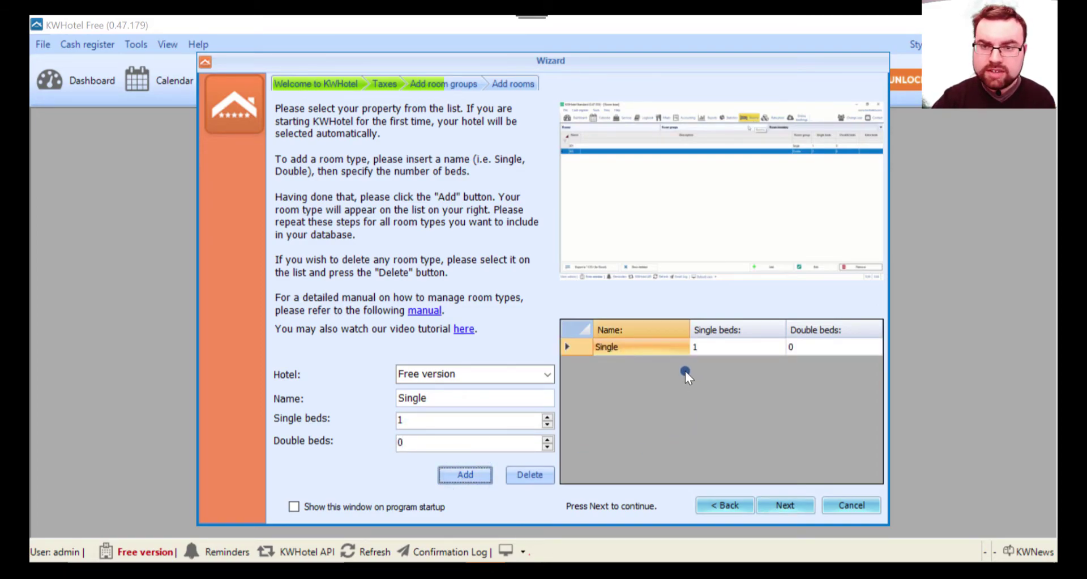
Add a room group named 'Double' with 0 single beds and 1 double bed
{"action": "left_click", "coordinate": [634, 371]}
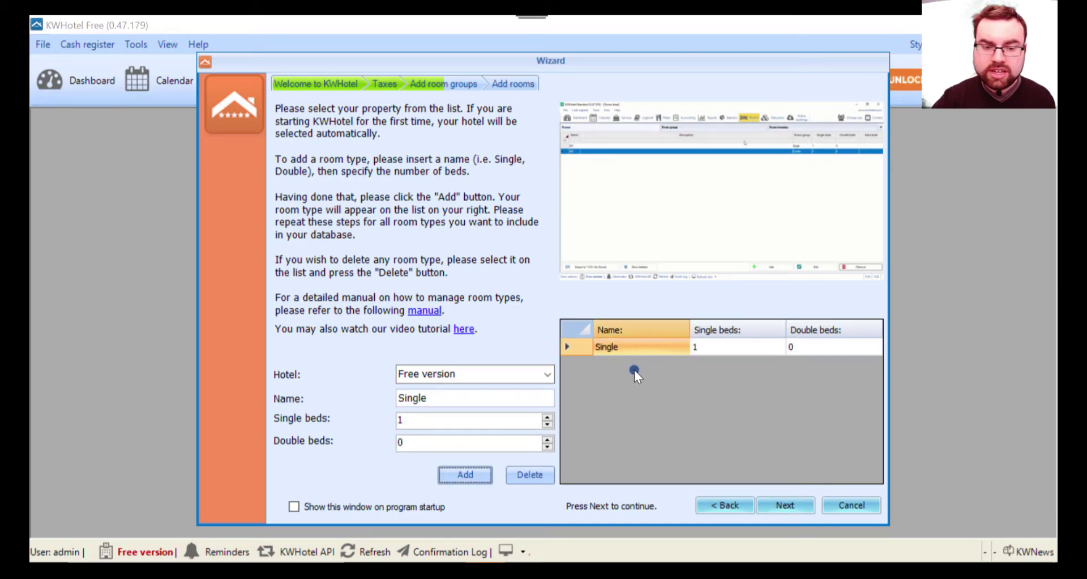
{"action": "double_click", "coordinate": [447, 398]}
{"action": "type", "text": "Do"}
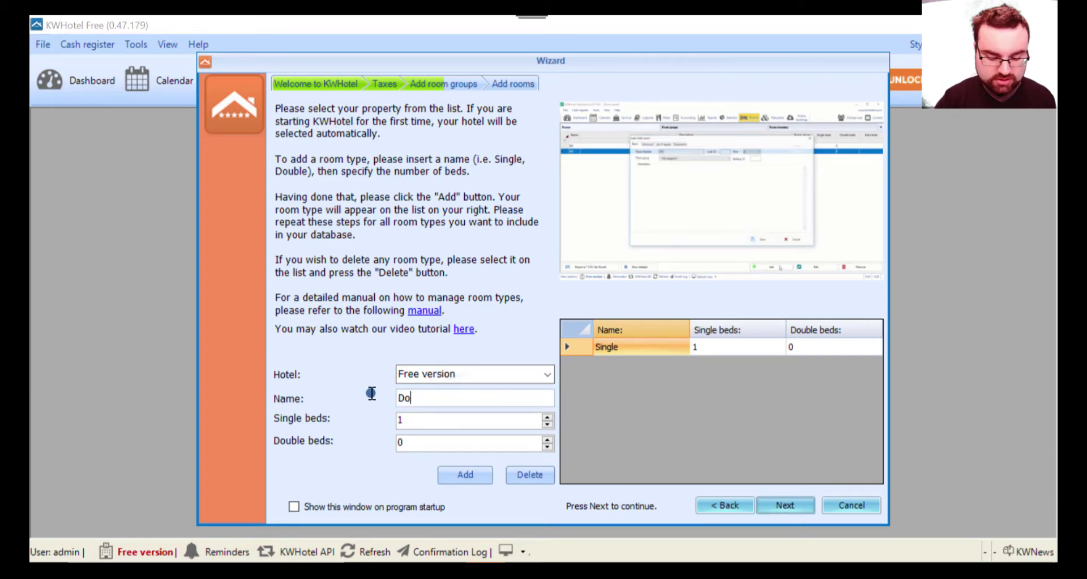
{"action": "type", "text": "uble0"}
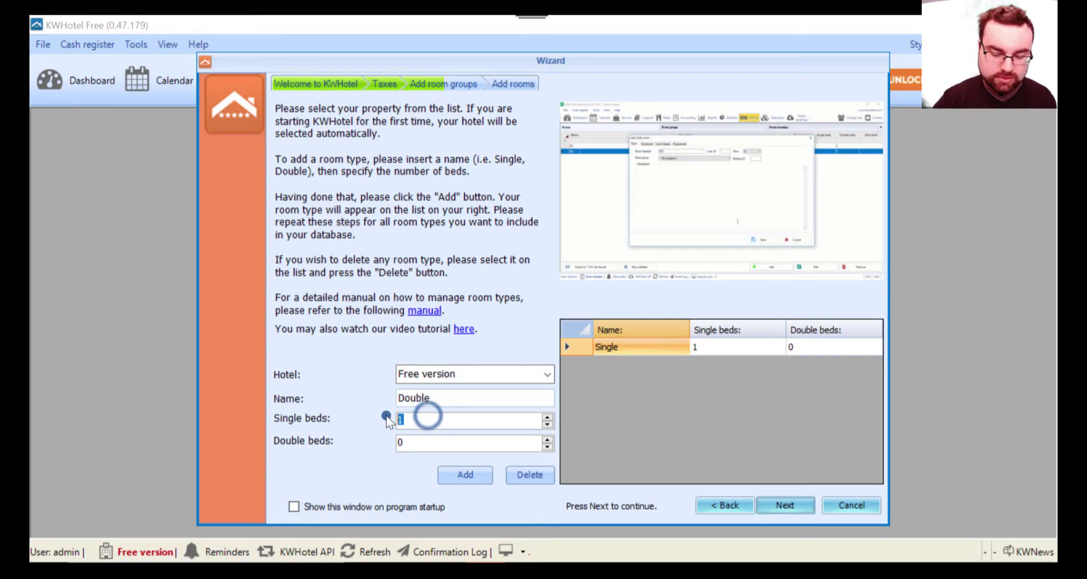
{"action": "left_click", "coordinate": [407, 442]}
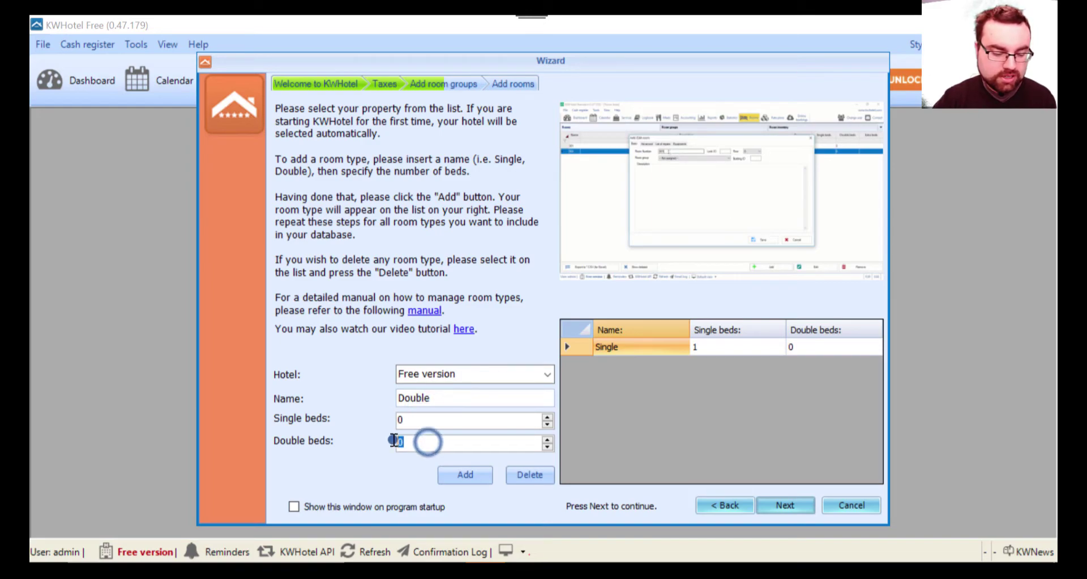
{"action": "type", "text": "1"}
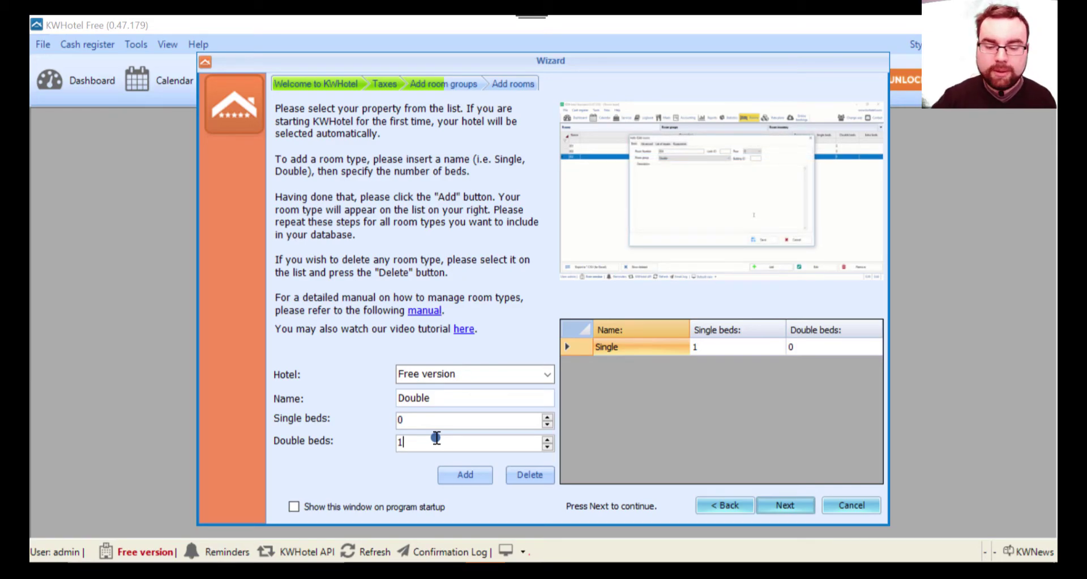
{"action": "left_click", "coordinate": [472, 475]}
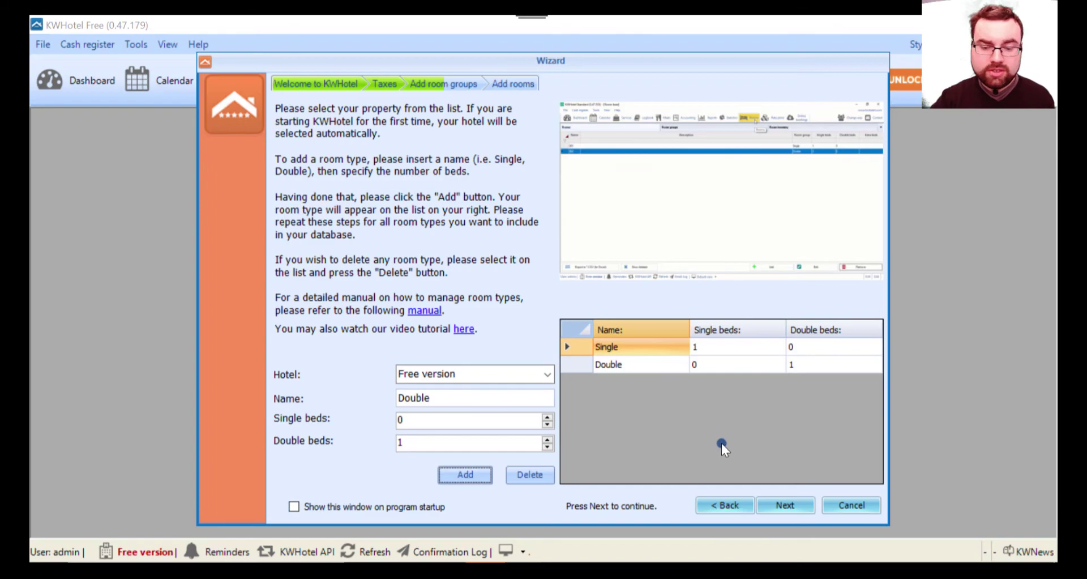
Continue from the room groups to the Add rooms step of the wizard
{"action": "left_click", "coordinate": [776, 503]}
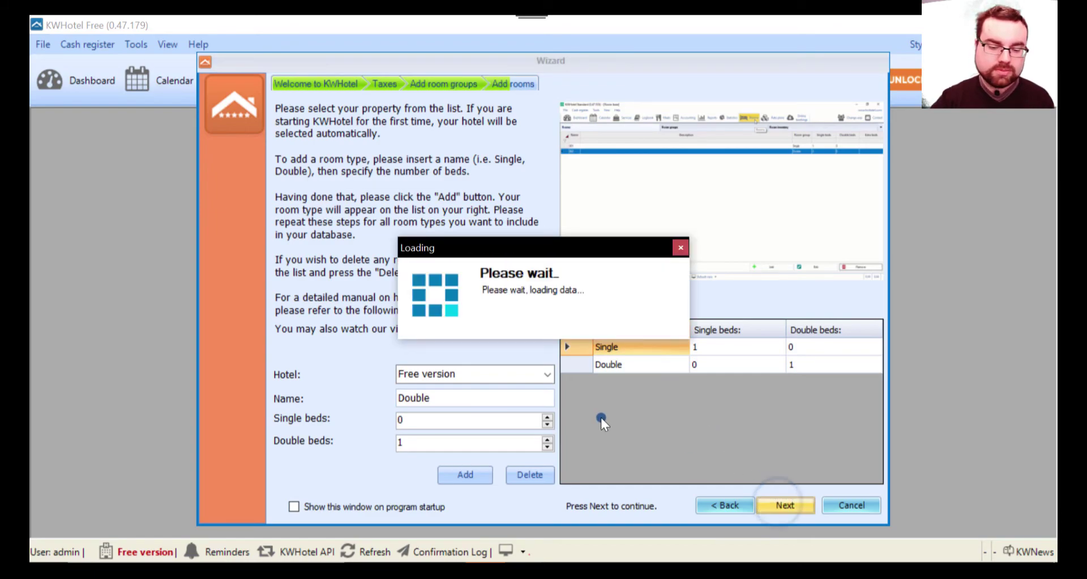